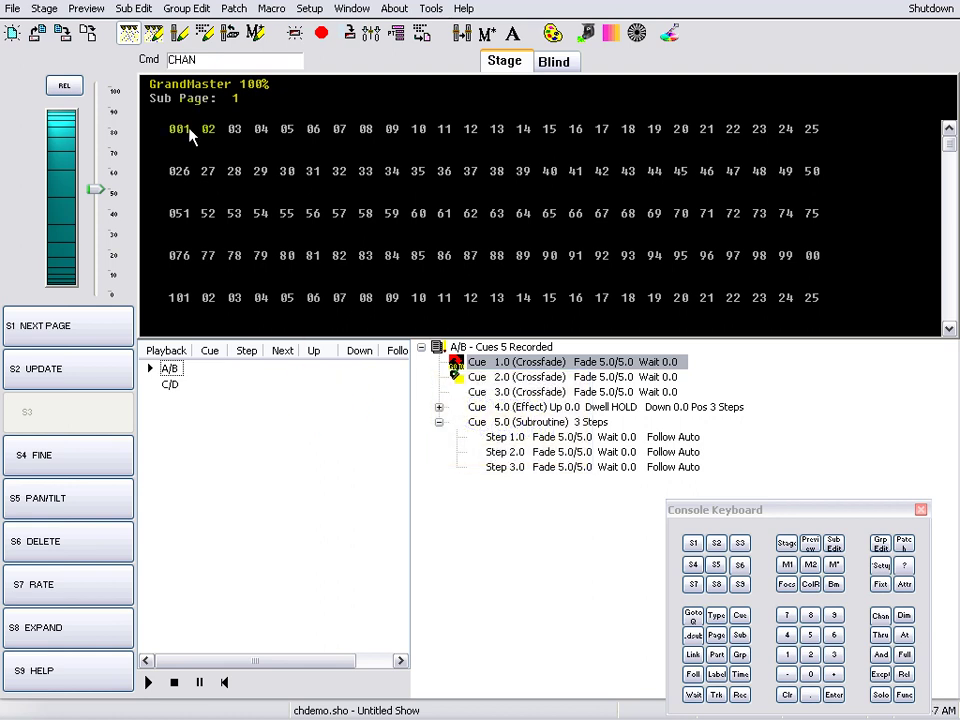
# Step: Select channels 1, 3, 5 and 7 in the channel grid, and deselect channels 5 and 3
pyautogui.click(238, 132)
pyautogui.click(340, 132)
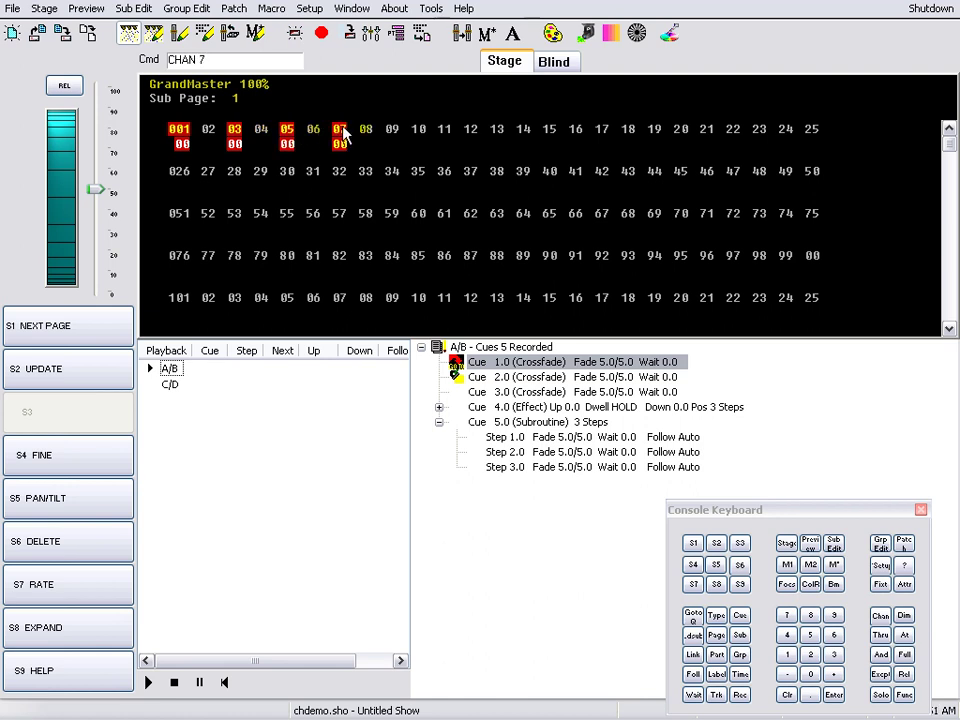
pyautogui.click(289, 135)
pyautogui.click(231, 138)
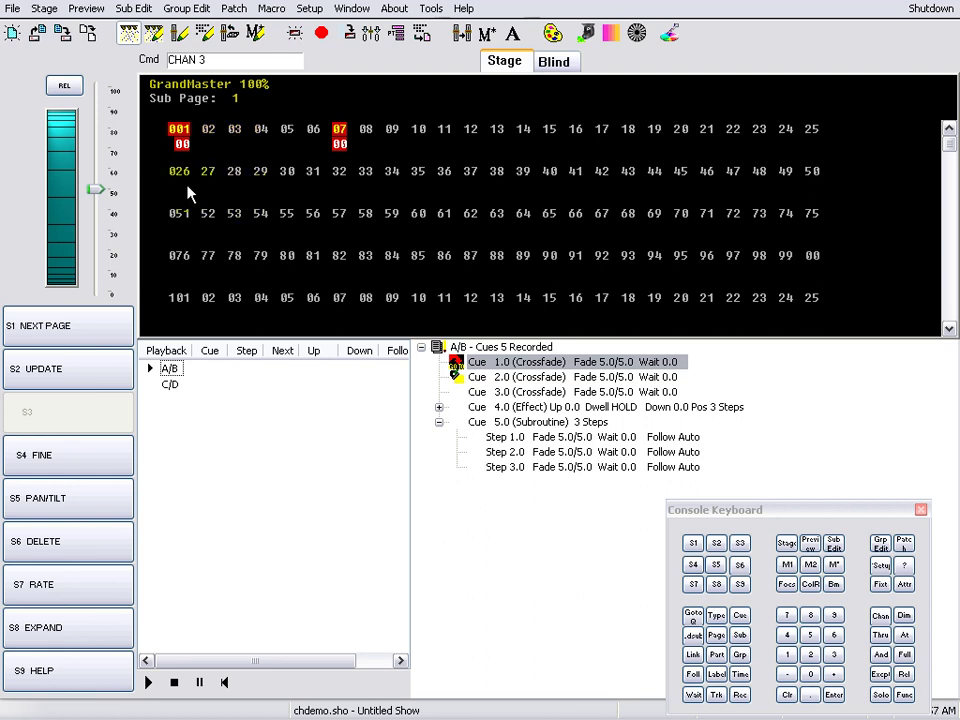
# Step: Add channels 26 through 40 and 51 through 59 to the selection, and deselect channels 28 through 36
pyautogui.moveTo(180, 174); pyautogui.dragTo(566, 178)
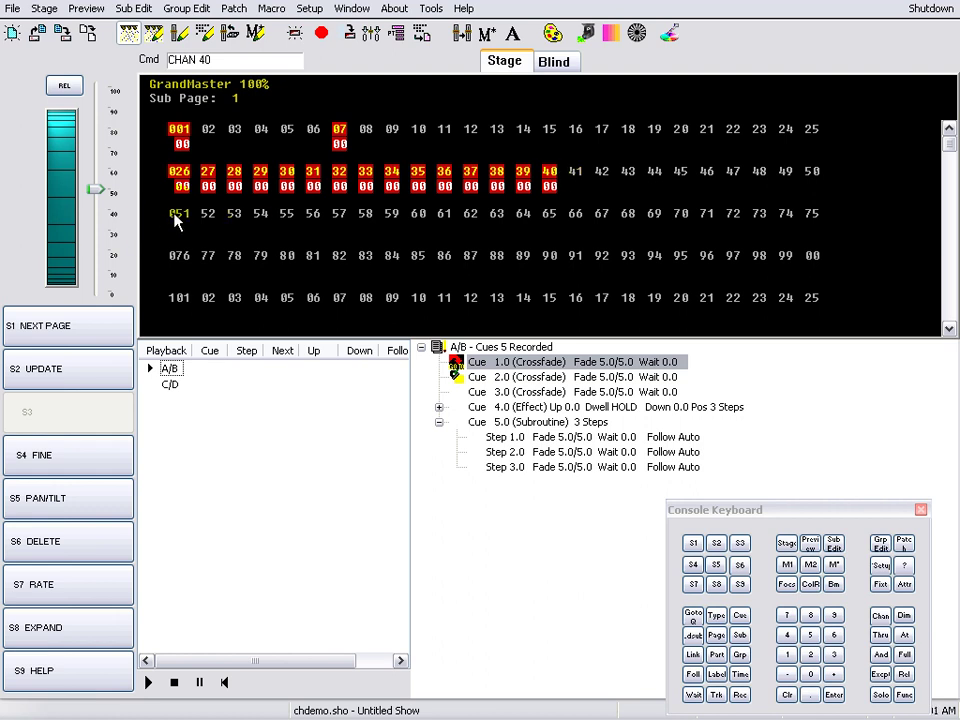
pyautogui.moveTo(178, 219); pyautogui.dragTo(393, 215)
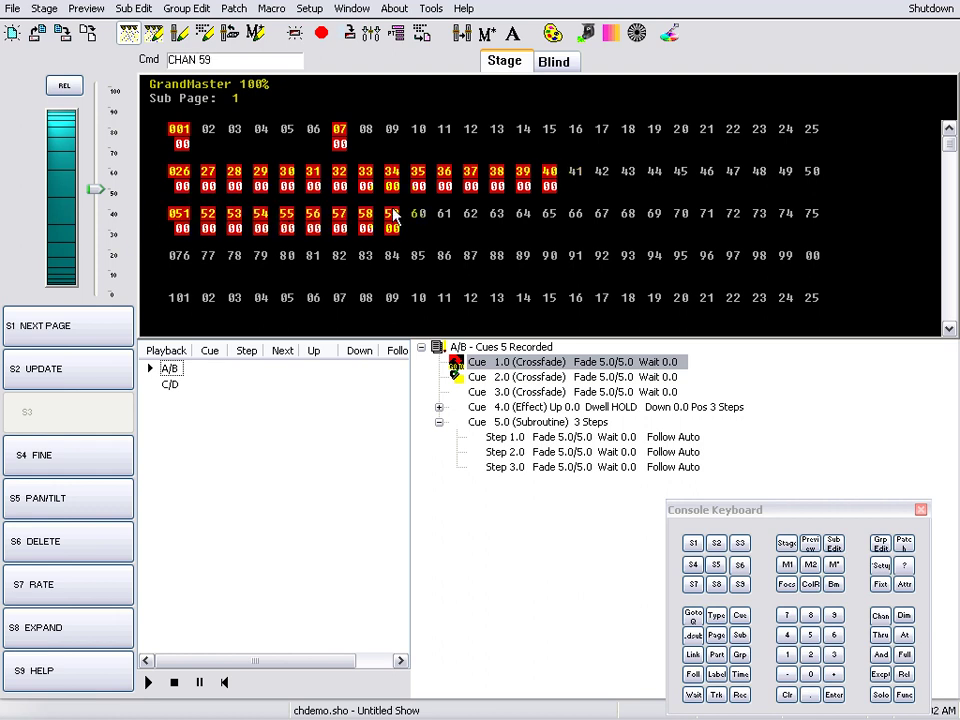
pyautogui.keyDown('ctrl'); pyautogui.click(235, 177); pyautogui.keyUp('ctrl')
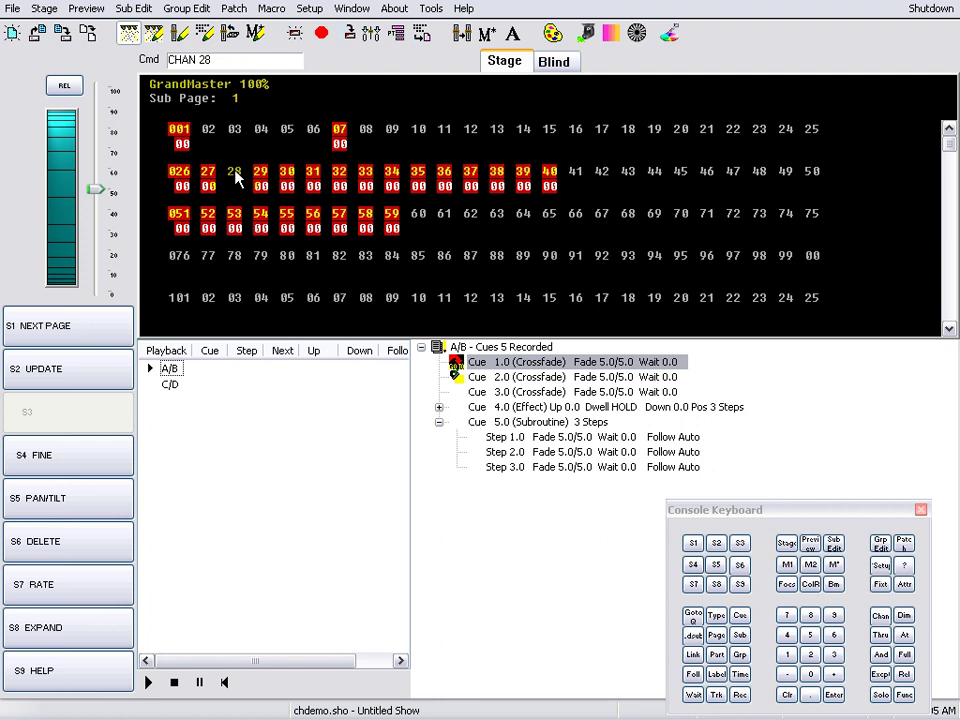
pyautogui.moveTo(237, 177); pyautogui.dragTo(455, 180)
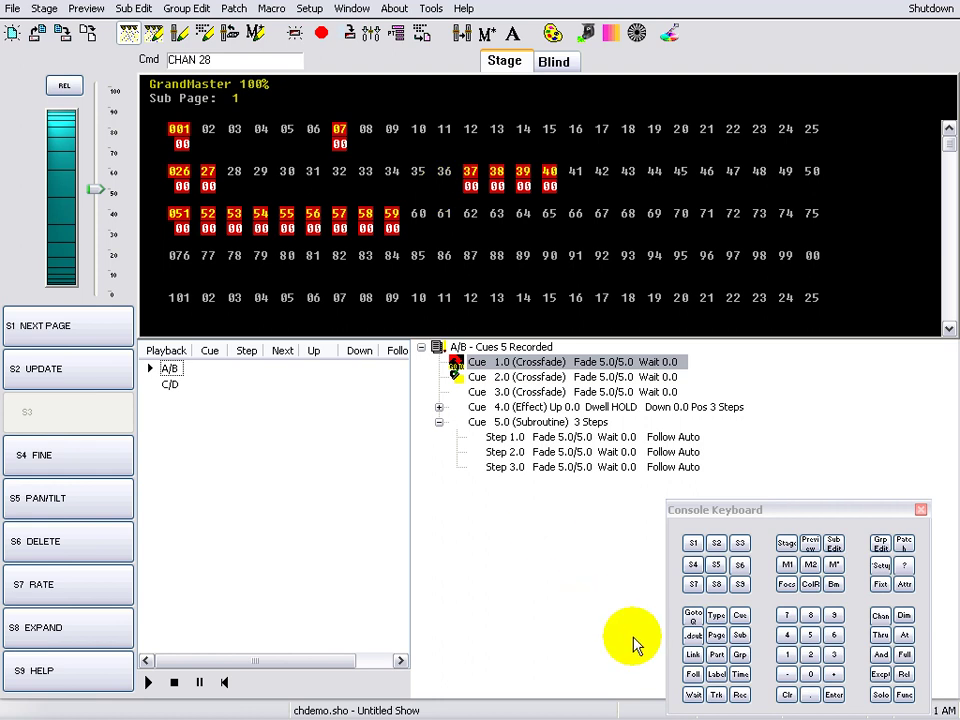
# Step: Start a new channel command on the console keyboard and select channels 1 and 2 plus 5 through 10
pyautogui.click(881, 617)
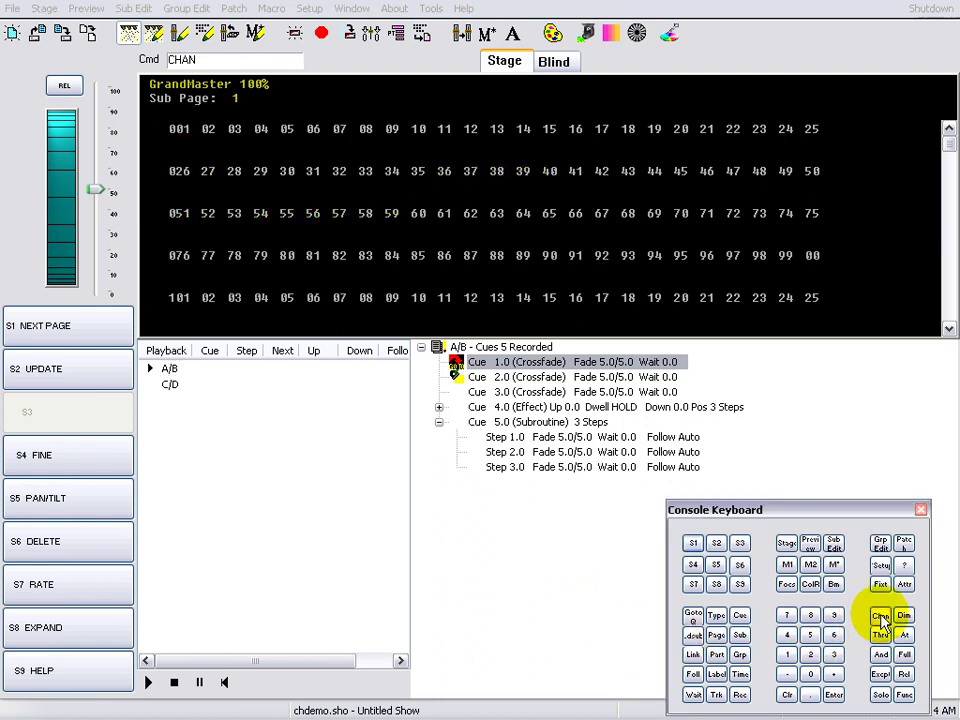
pyautogui.click(788, 656)
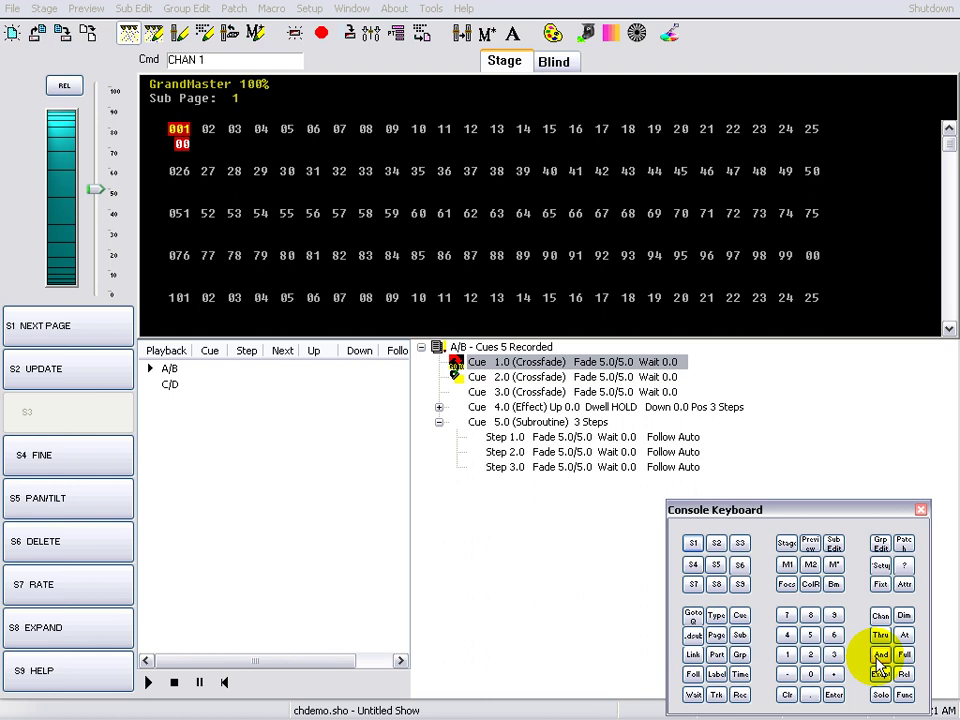
pyautogui.click(880, 656)
pyautogui.click(811, 656)
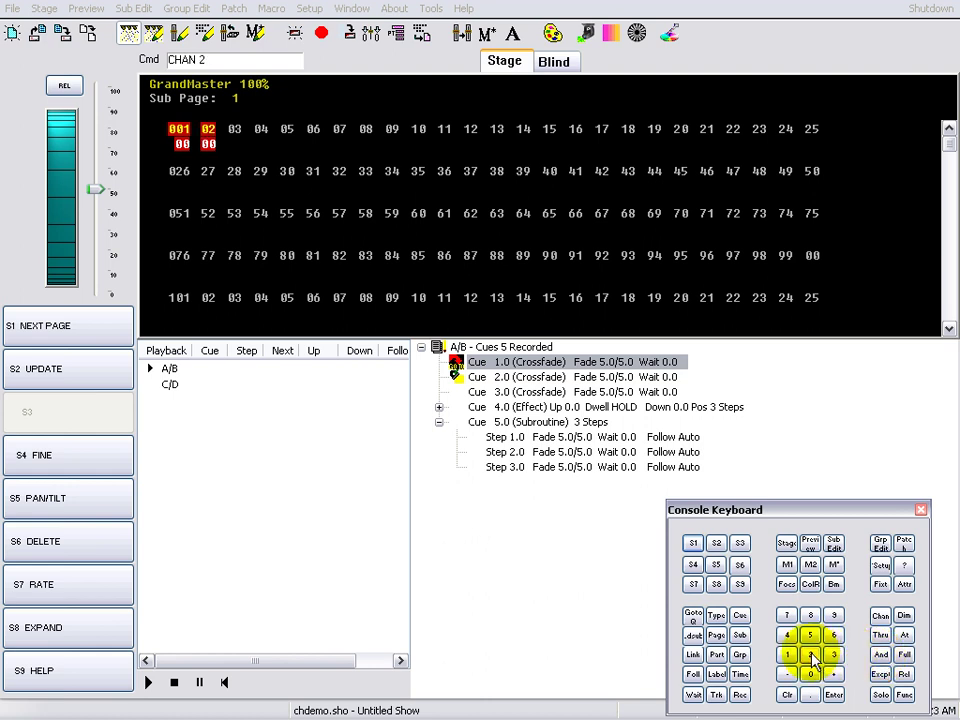
pyautogui.click(880, 655)
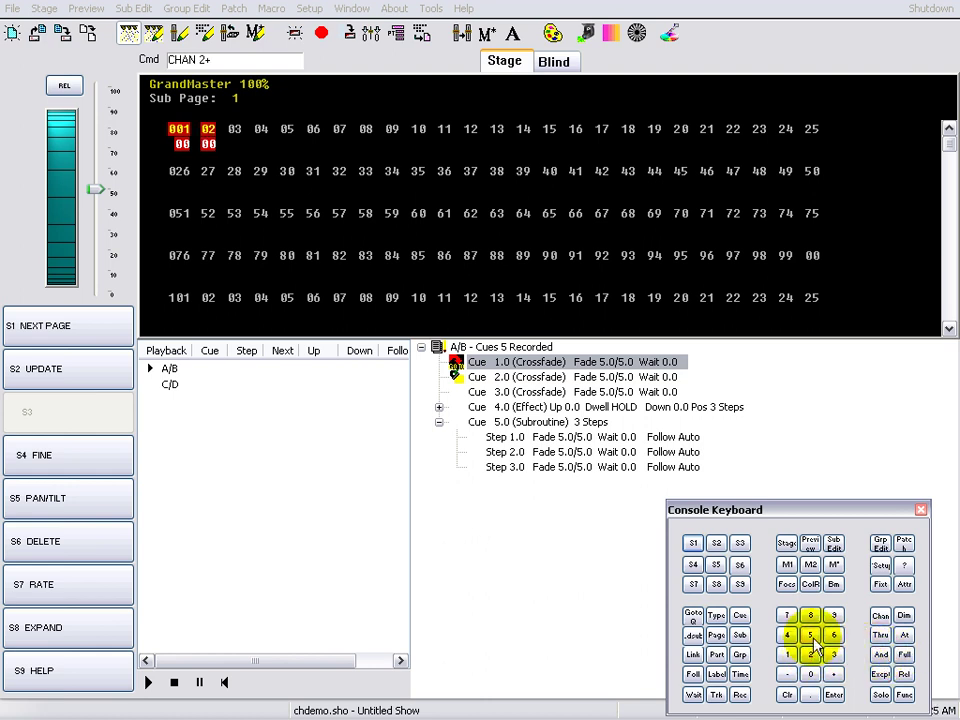
pyautogui.click(810, 636)
pyautogui.click(880, 635)
pyautogui.click(788, 655)
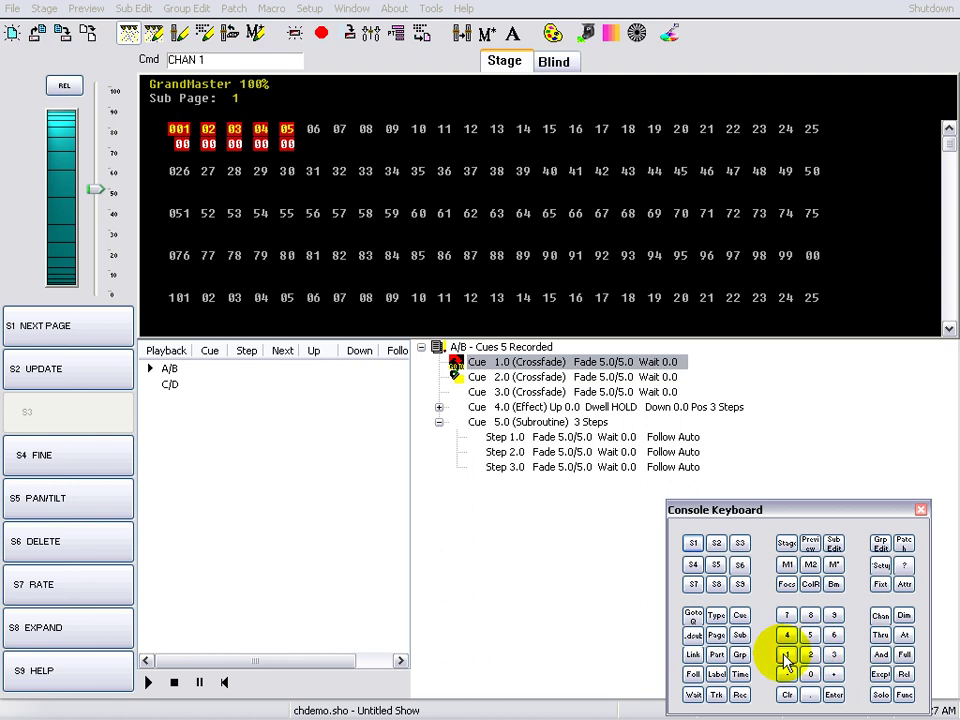
pyautogui.click(812, 675)
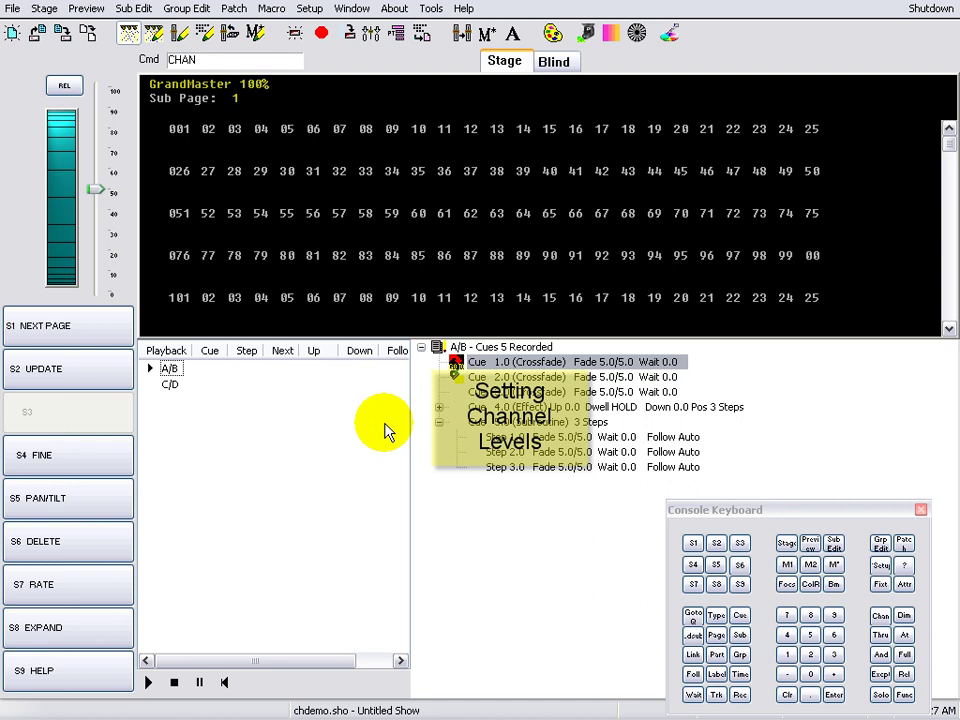
# Step: Select channel 1 with the console keyboard and set its intensity to 25
pyautogui.click(787, 655)
pyautogui.click(904, 635)
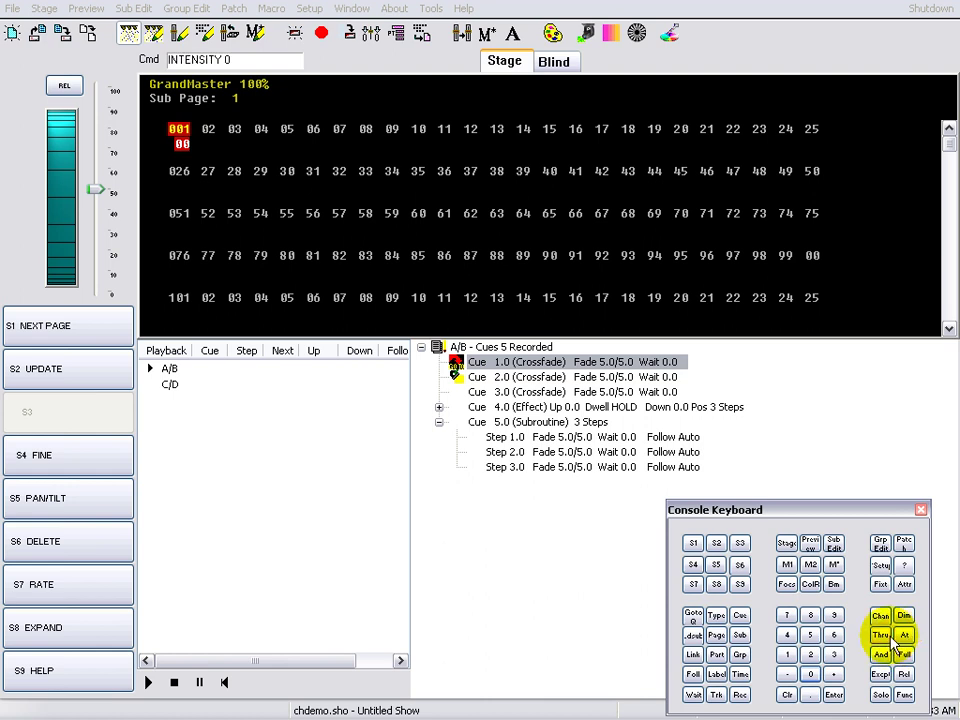
pyautogui.click(810, 655)
pyautogui.click(810, 637)
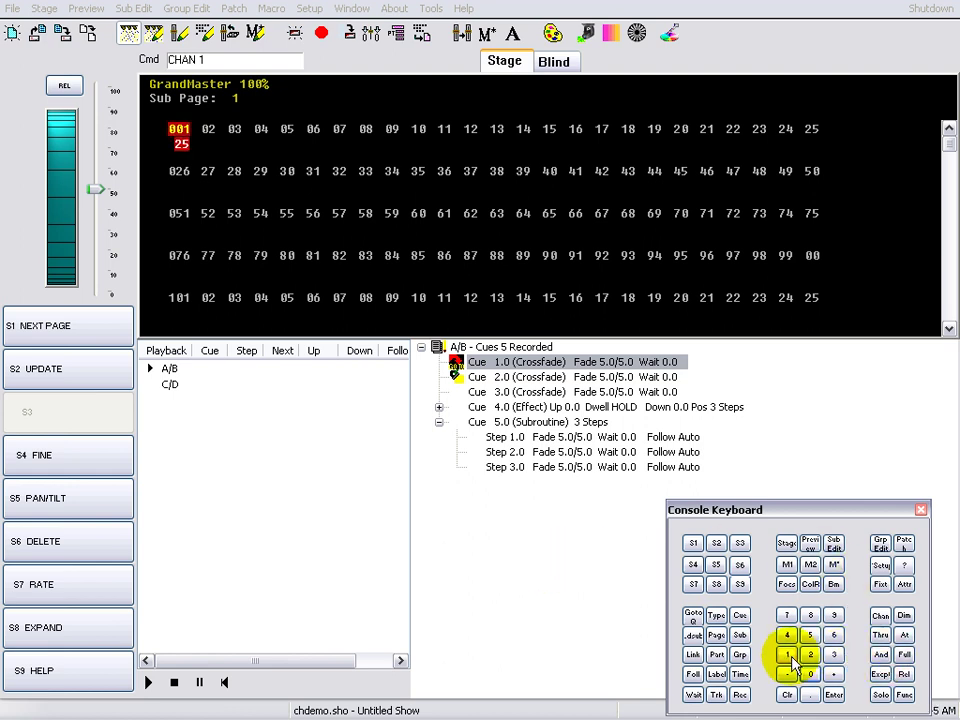
# Step: Set channel 1's intensity to 50 with the console keyboard, and lower it to 30 with the level wheel
pyautogui.click(904, 634)
pyautogui.click(810, 634)
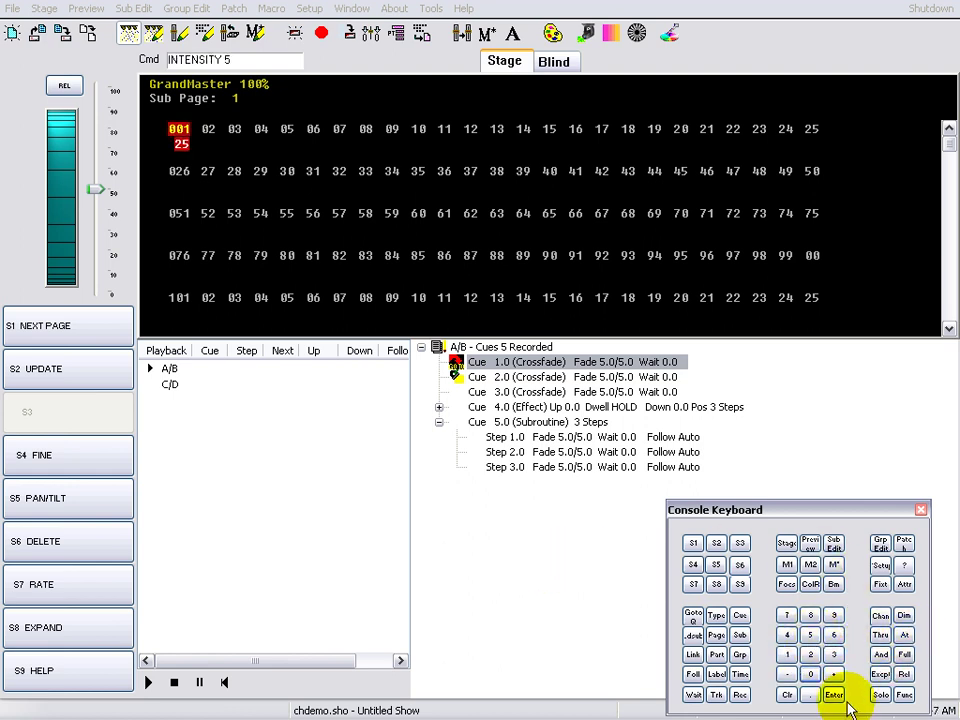
pyautogui.click(840, 698)
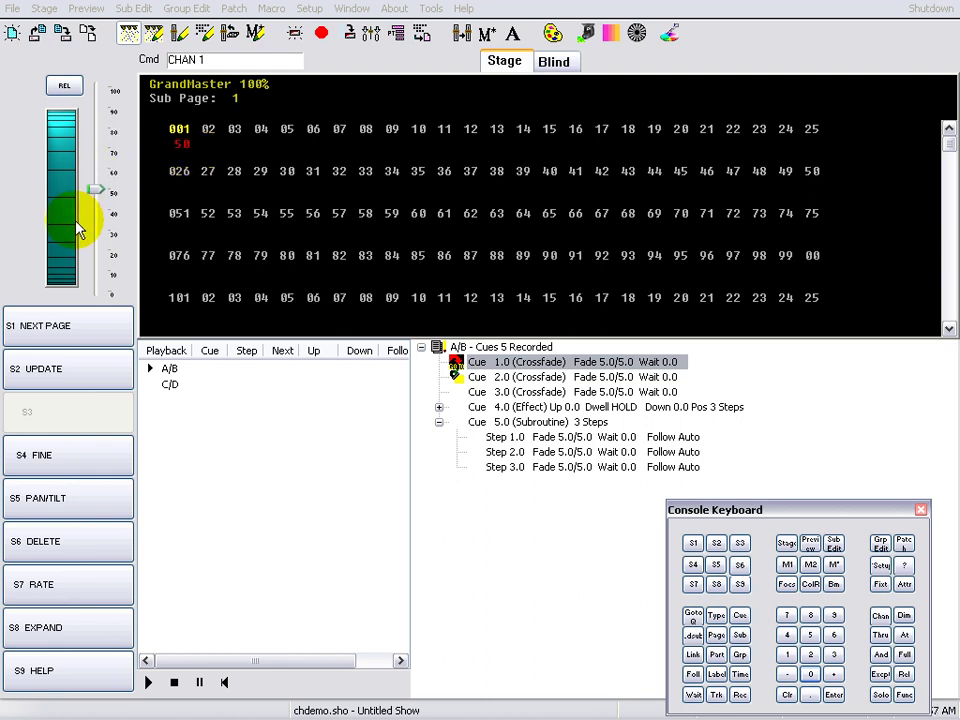
pyautogui.moveTo(60, 200); pyautogui.dragTo(111, 235)
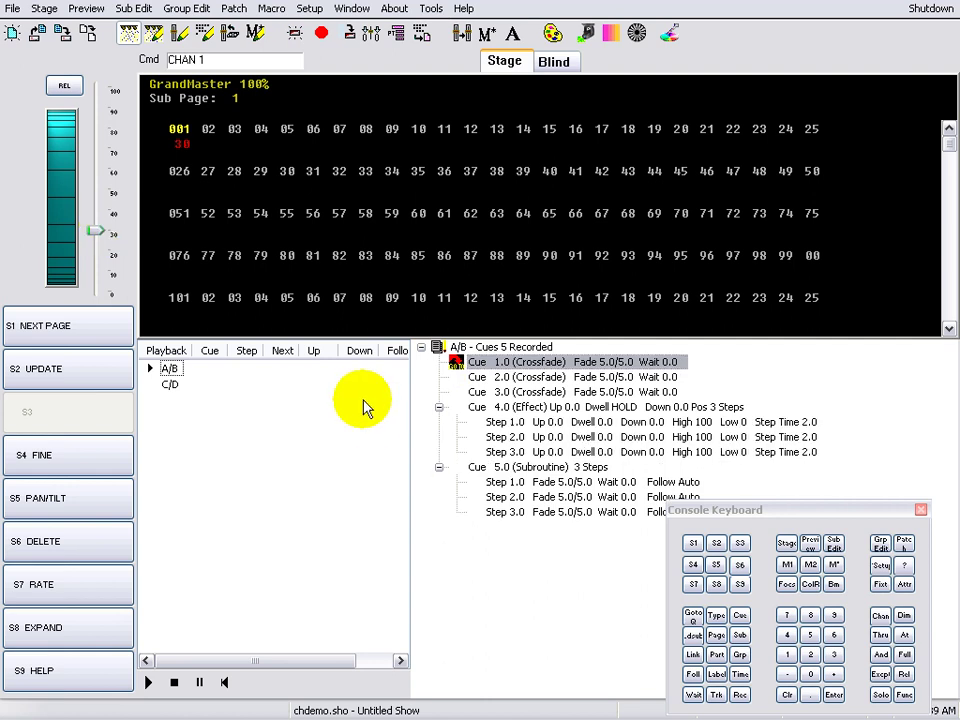
pyautogui.moveTo(302, 246); pyautogui.dragTo(327, 270)
# Step: Raise channels 4 through 10 to level 22 and channels 28 through 33 to level 24 with the level wheel
pyautogui.moveTo(250, 134); pyautogui.dragTo(418, 130)
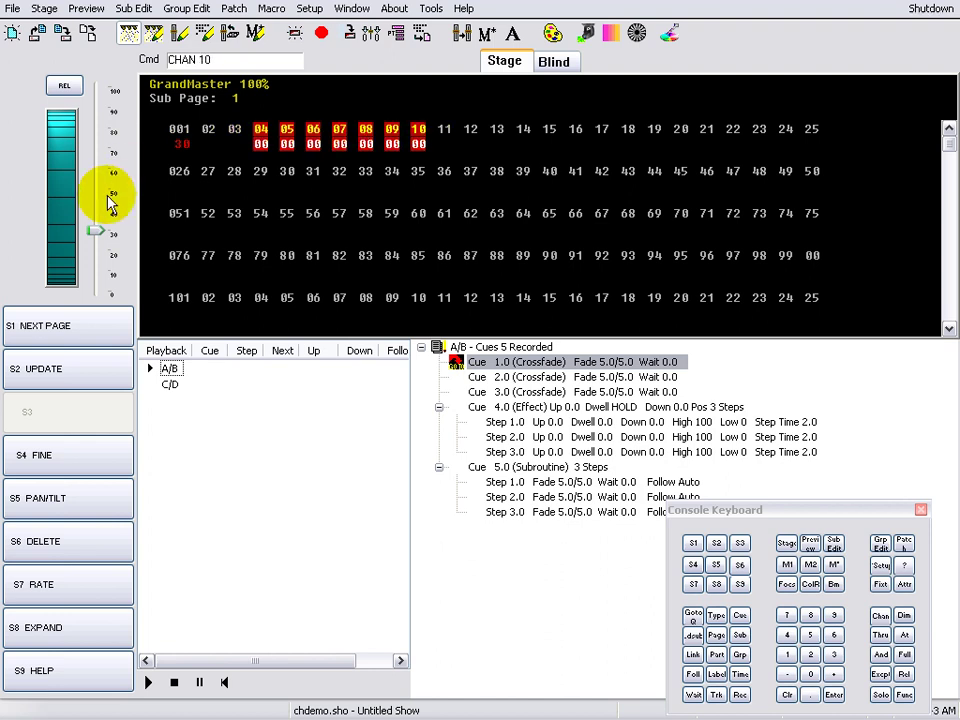
pyautogui.moveTo(64, 253); pyautogui.dragTo(64, 204)
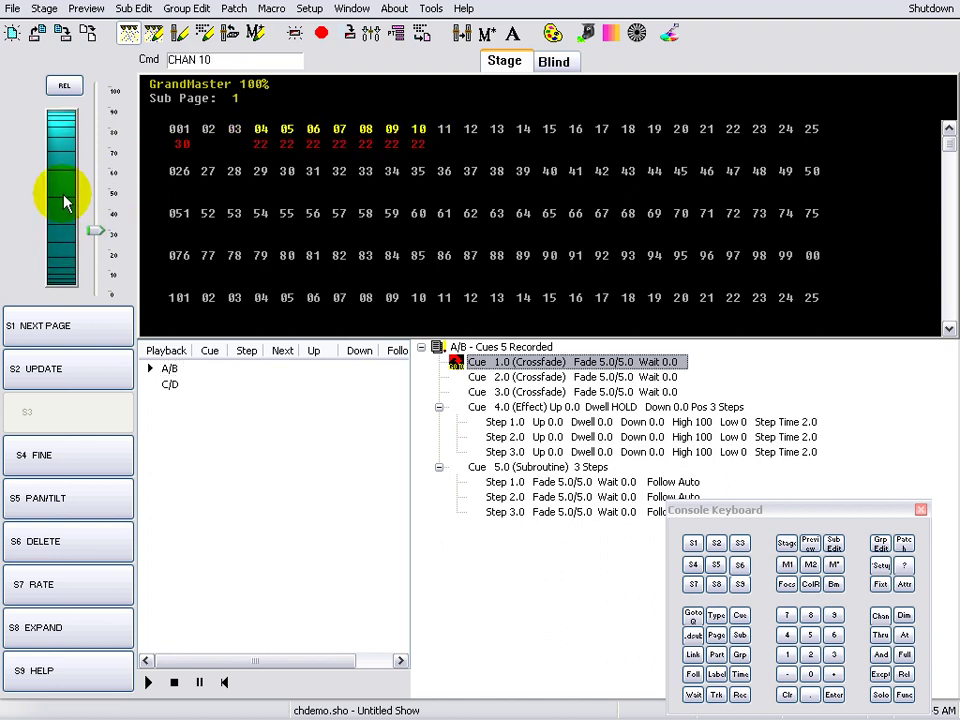
pyautogui.moveTo(230, 174); pyautogui.dragTo(362, 184)
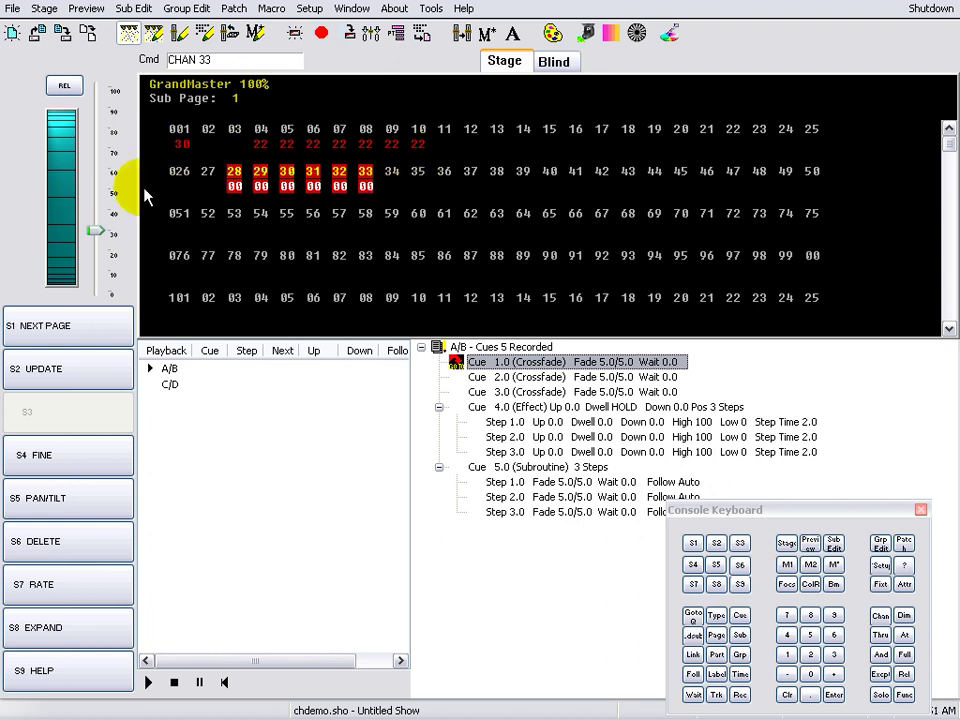
pyautogui.moveTo(69, 255); pyautogui.dragTo(65, 200)
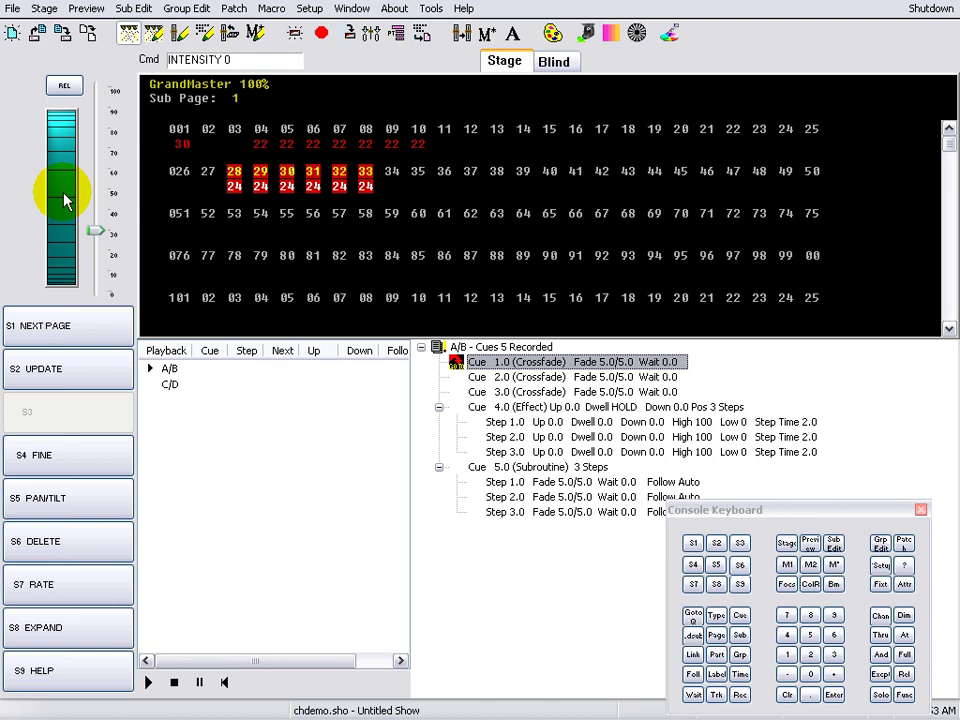
# Step: Release the selected channels 28 through 33, and release all remaining manually set channel levels
pyautogui.click(70, 92)
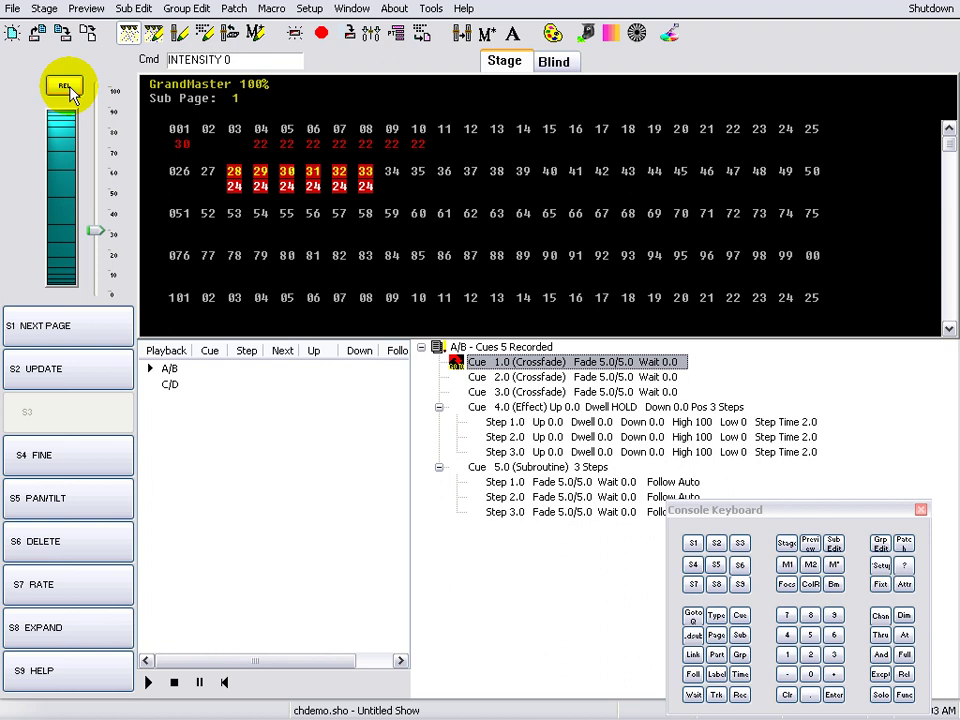
pyautogui.click(70, 92)
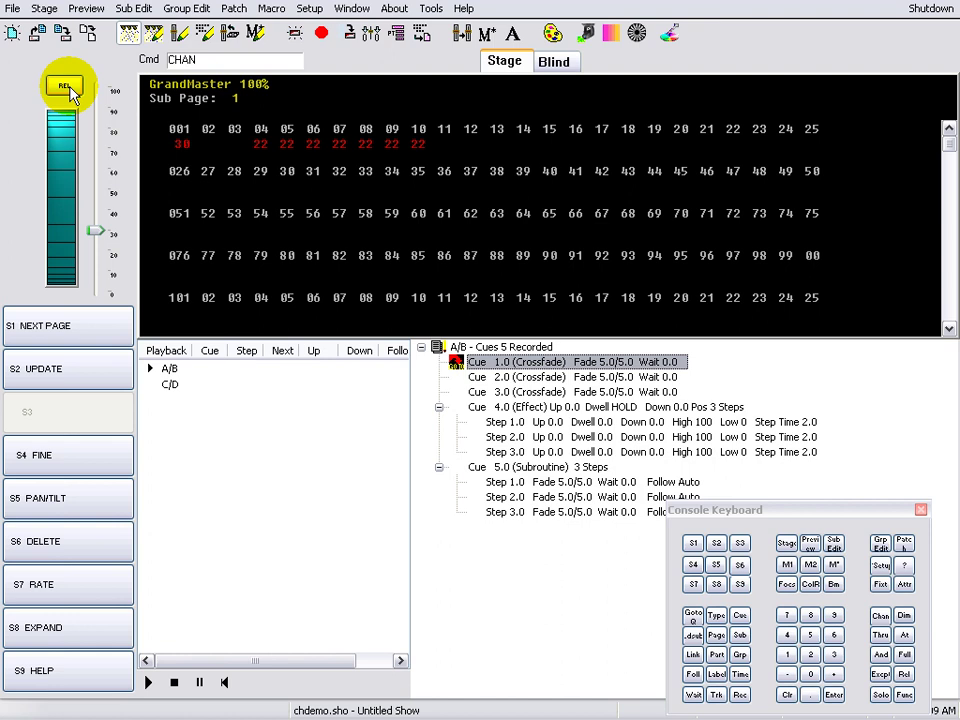
pyautogui.click(70, 92)
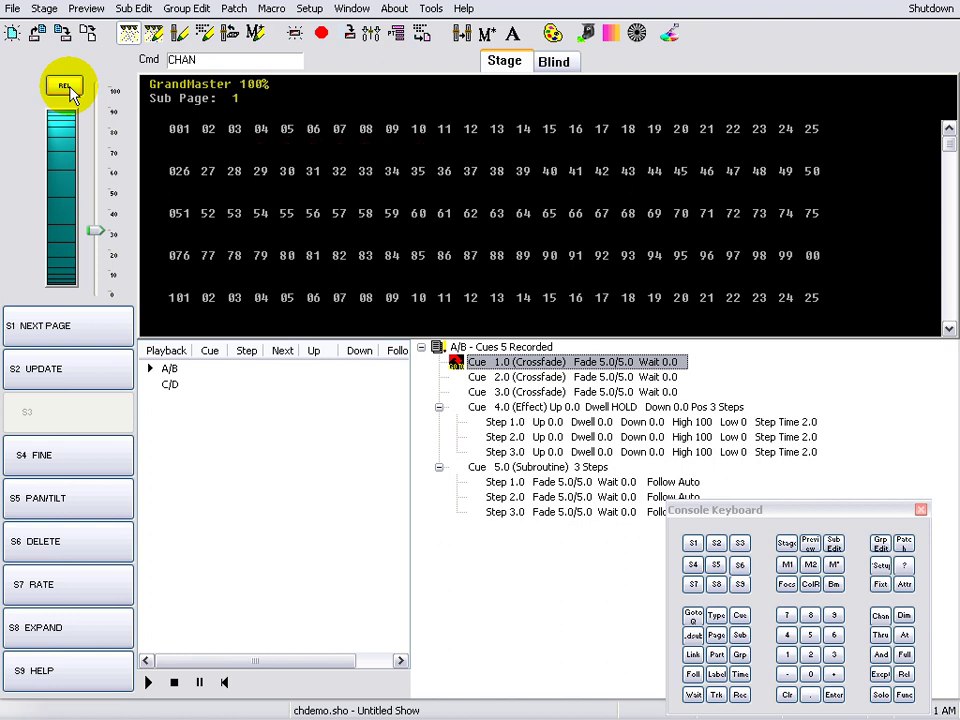
# Step: Display the moving light (ML) channels, and return to the desk channels
pyautogui.click(301, 415)
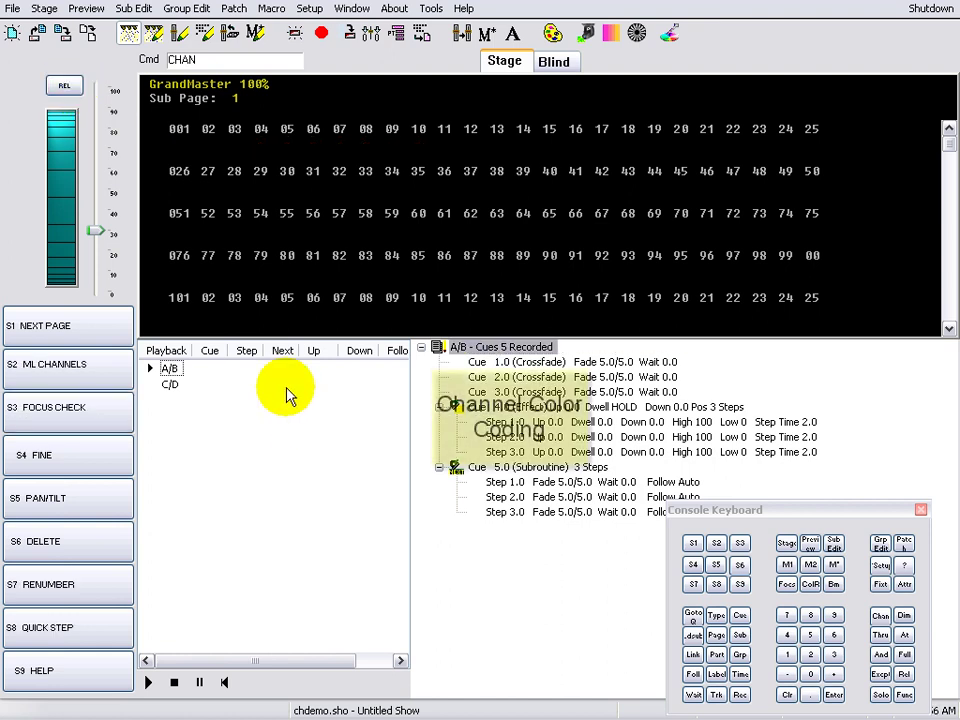
pyautogui.click(70, 372)
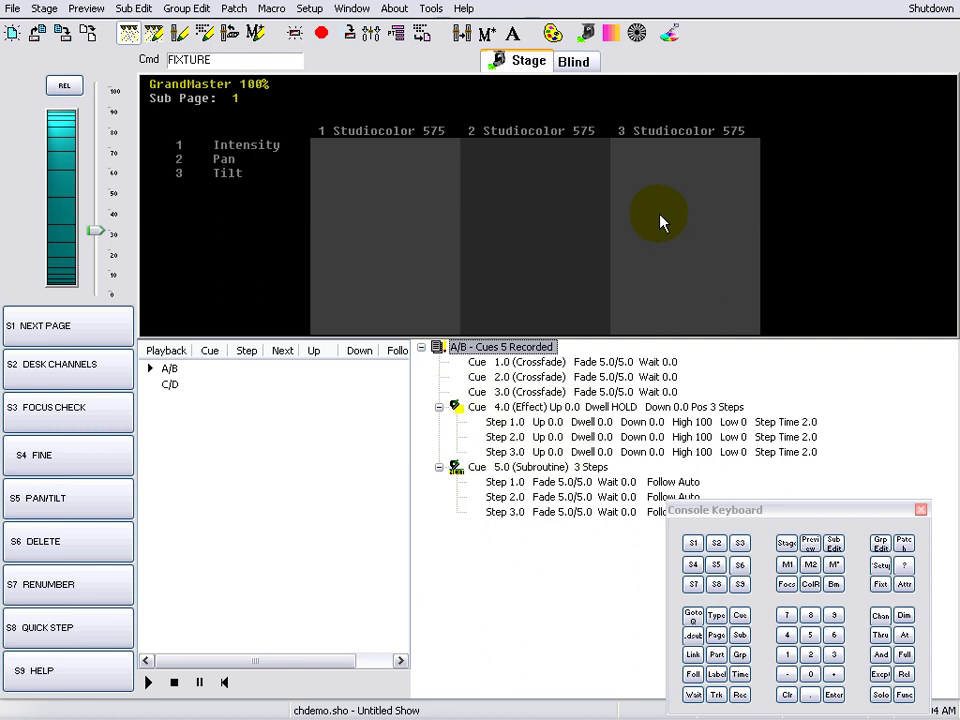
pyautogui.click(68, 372)
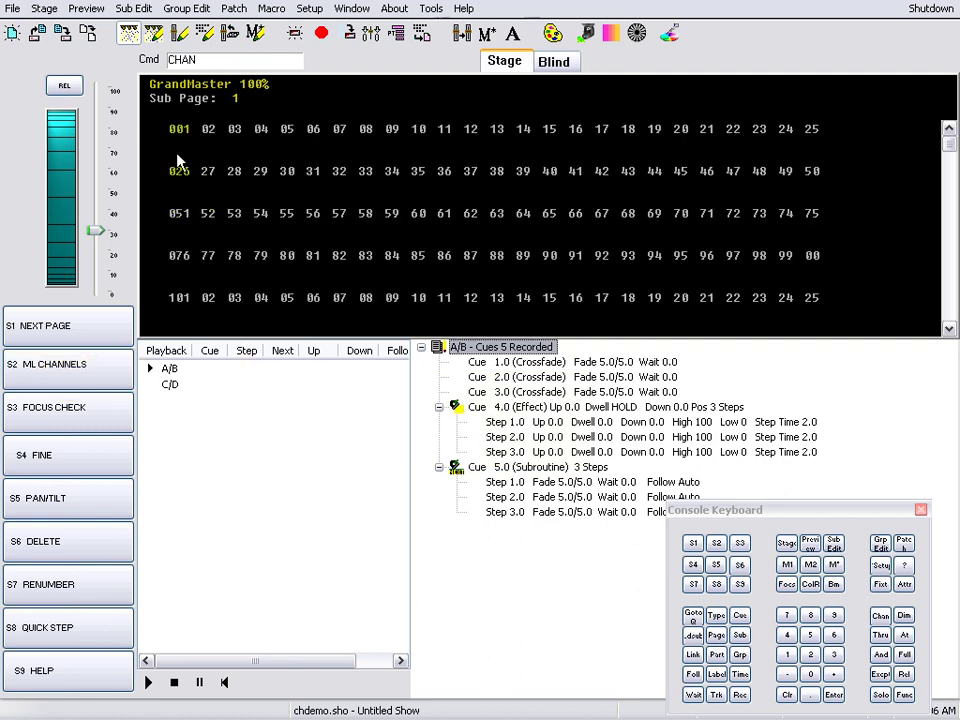
# Step: Raise channels 1 through 15 to level 34 with the level wheel, and release them
pyautogui.moveTo(172, 138); pyautogui.dragTo(560, 145)
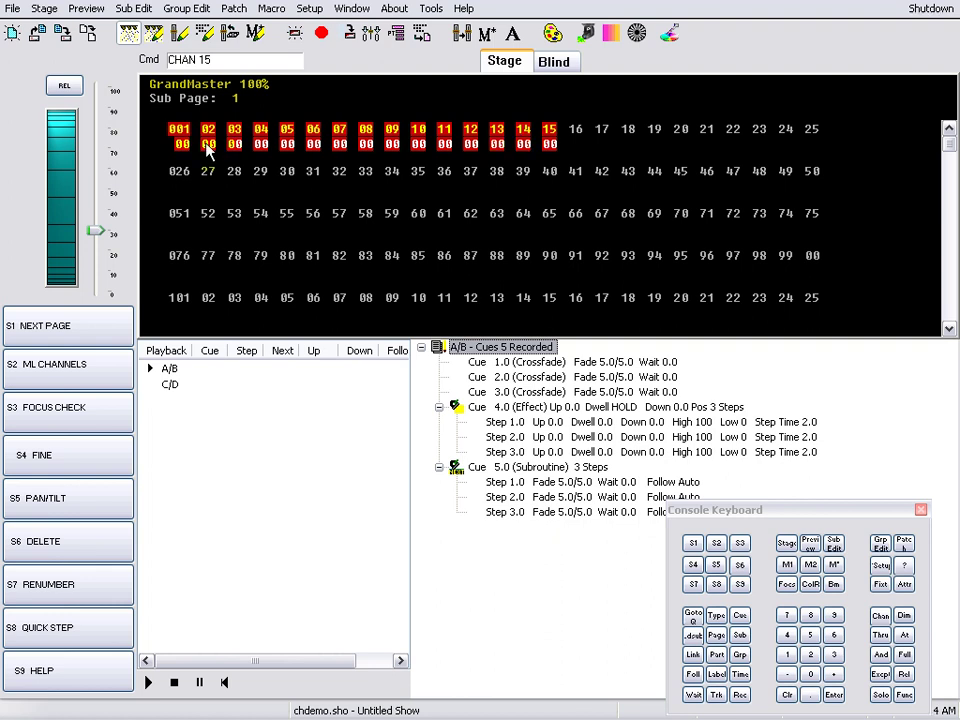
pyautogui.moveTo(55, 262); pyautogui.dragTo(56, 196)
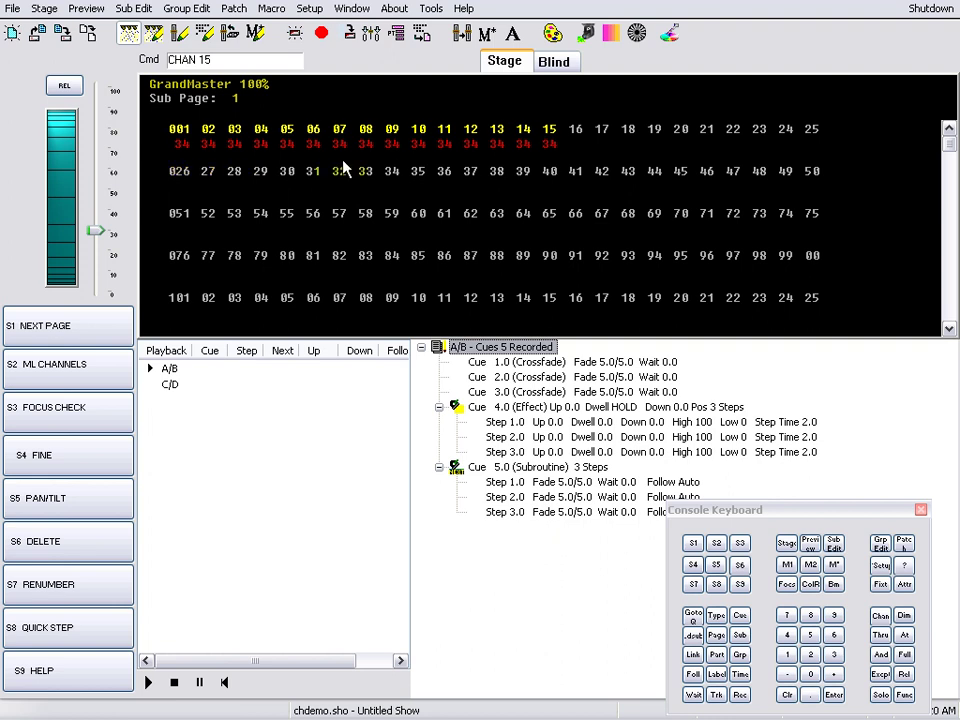
pyautogui.moveTo(111, 150)
pyautogui.mouseDown()
pyautogui.moveTo(60, 189)
pyautogui.moveTo(113, 254)
pyautogui.moveTo(117, 165)
pyautogui.mouseUp()
pyautogui.click(66, 88)
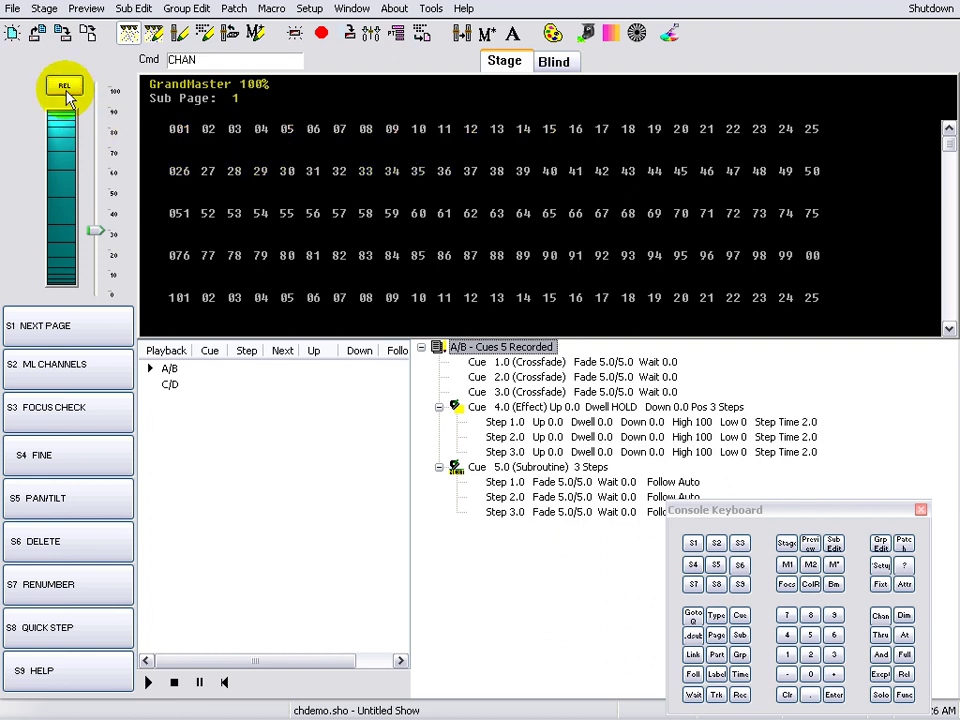
# Step: Run Cue 1.0 on the A/B playback, followed by Cue 2.0
pyautogui.click(577, 366)
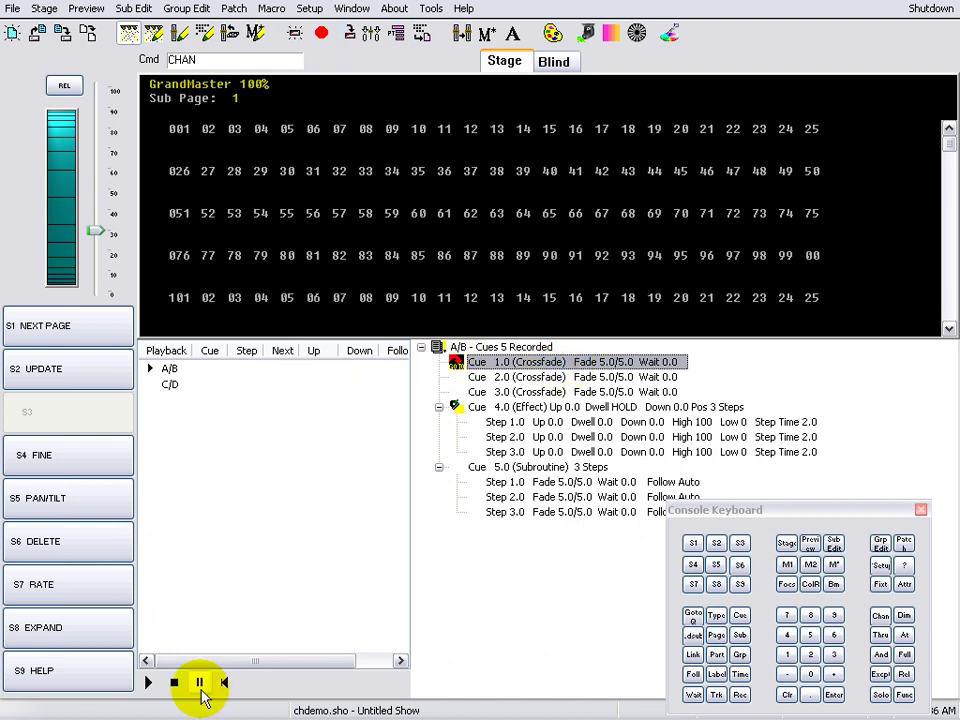
pyautogui.click(149, 682)
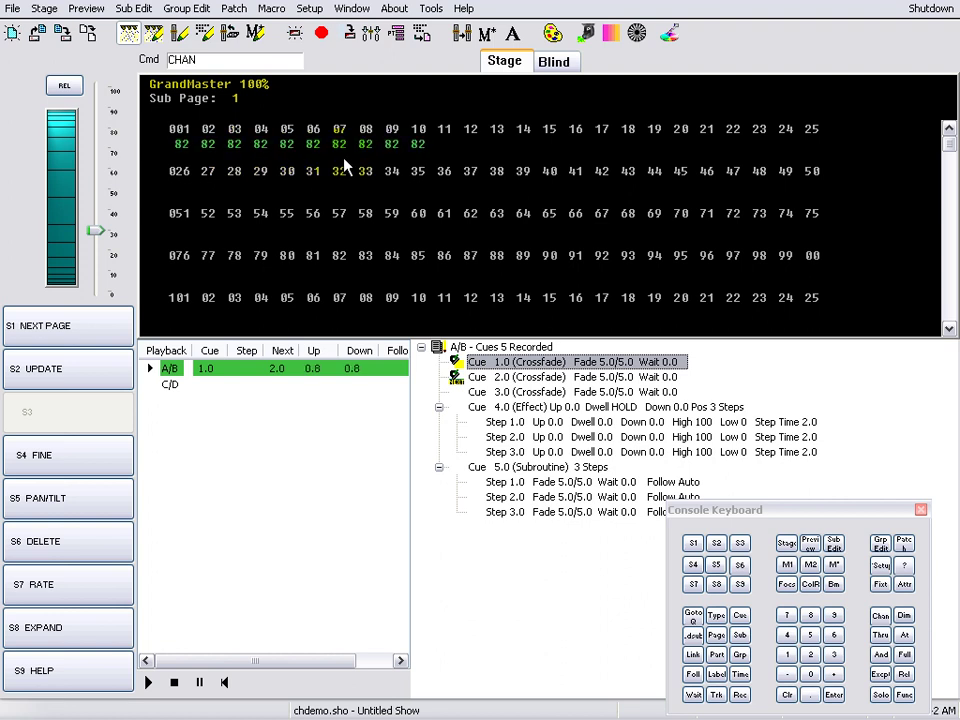
pyautogui.click(150, 683)
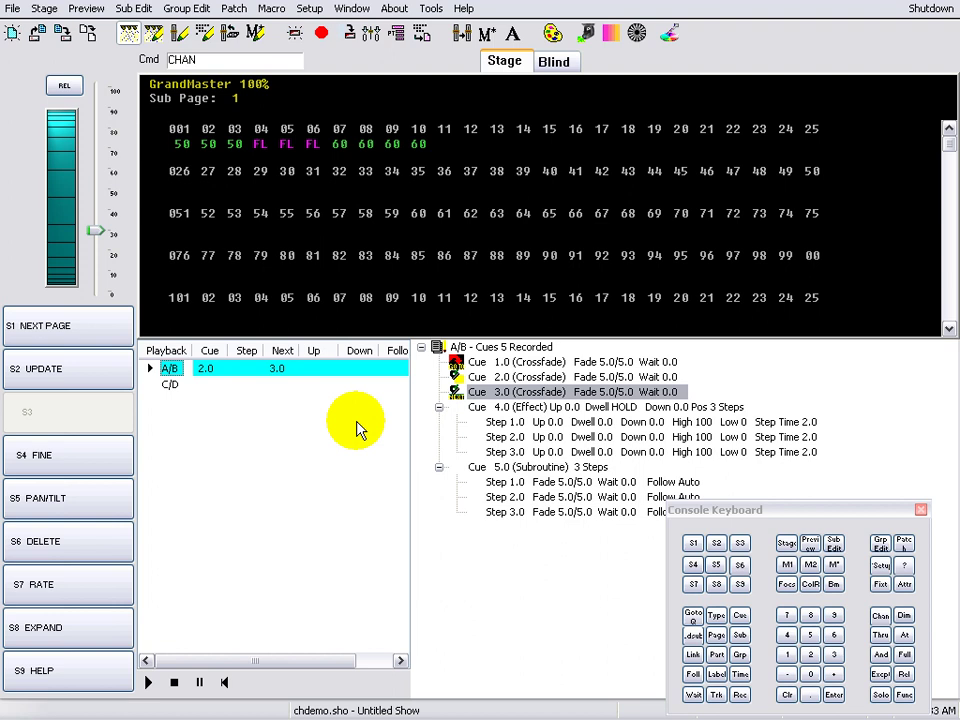
# Step: Examine the channel levels of Cues 1.0 to 3.0 and the first steps of Cues 4.0 and 5.0 in Blind view
pyautogui.click(555, 68)
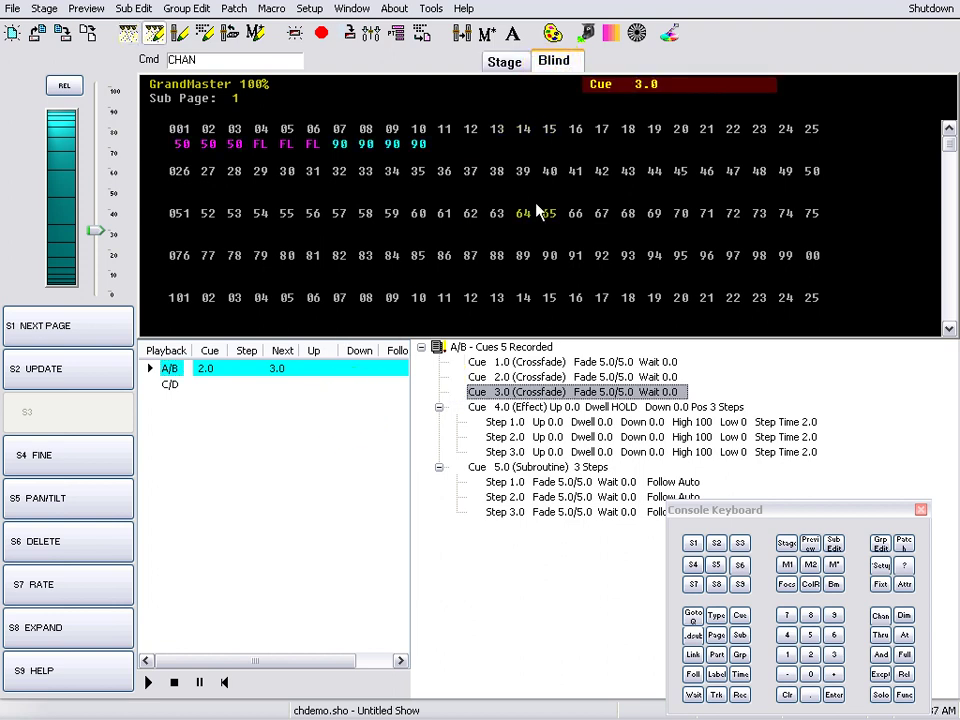
pyautogui.click(597, 363)
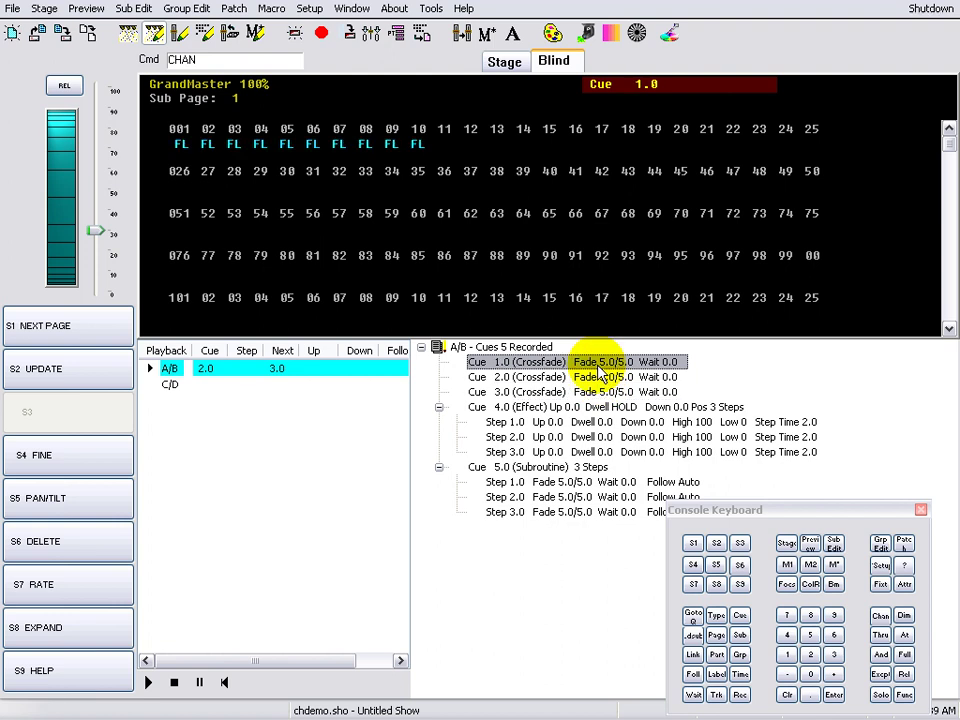
pyautogui.click(600, 377)
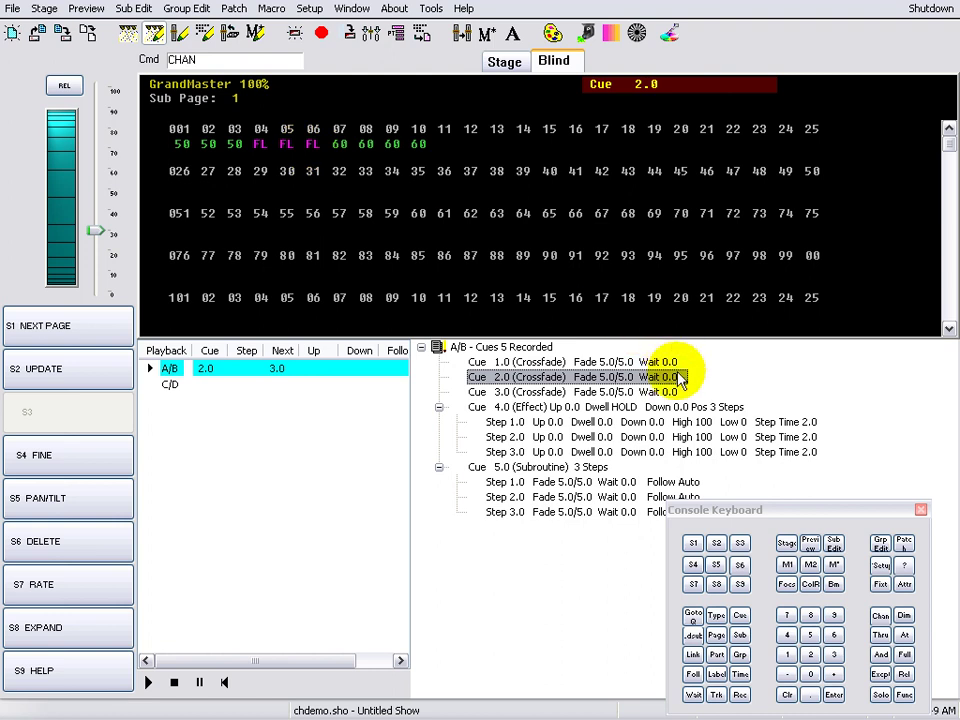
pyautogui.click(658, 397)
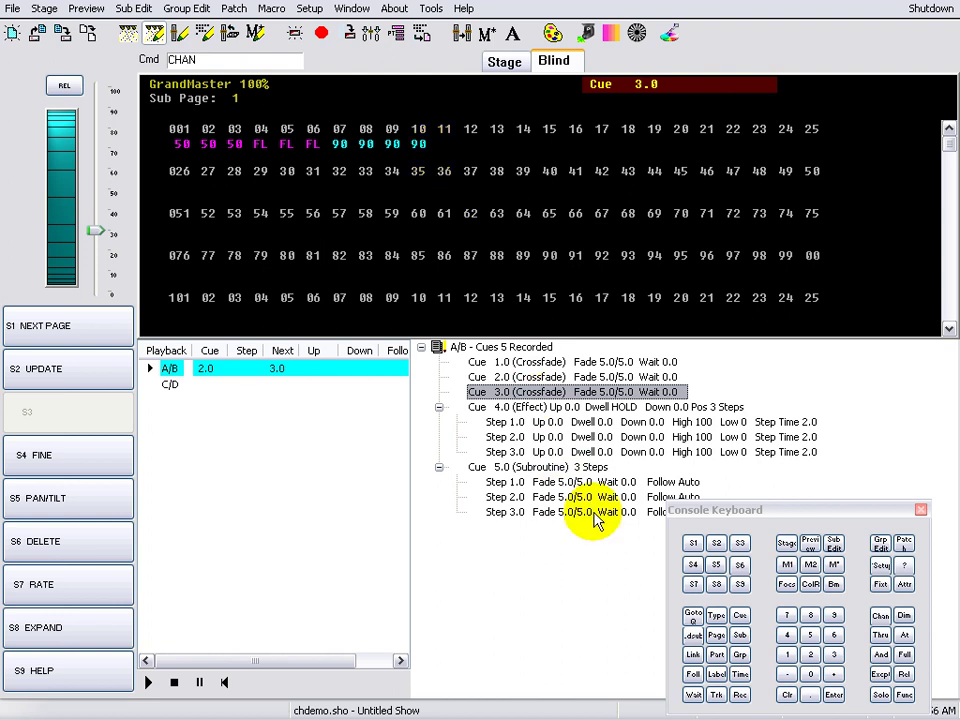
pyautogui.click(603, 425)
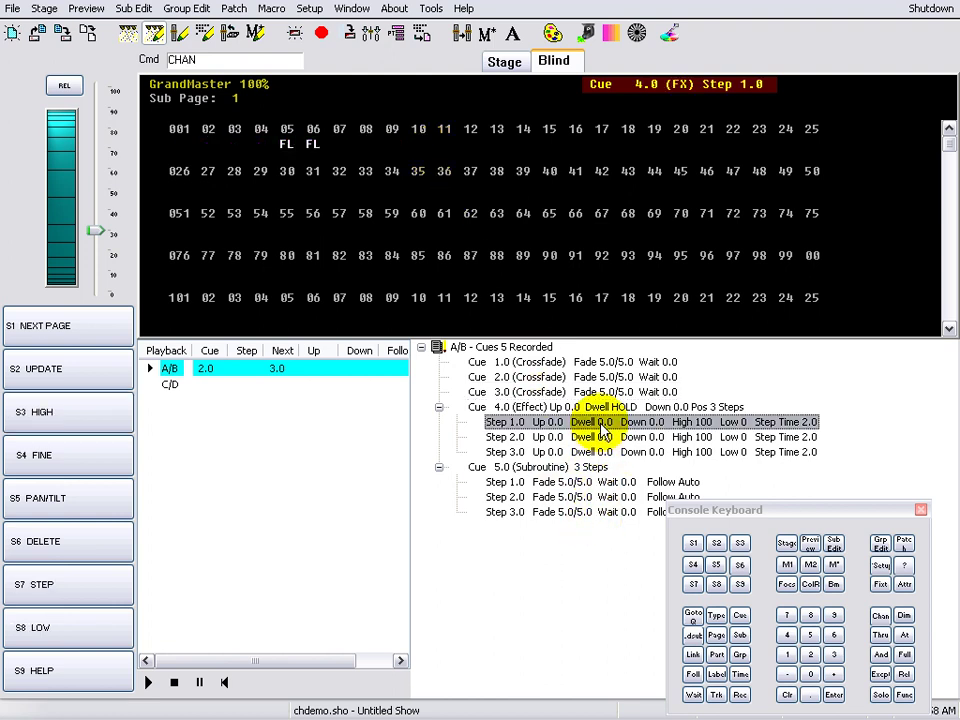
pyautogui.click(604, 484)
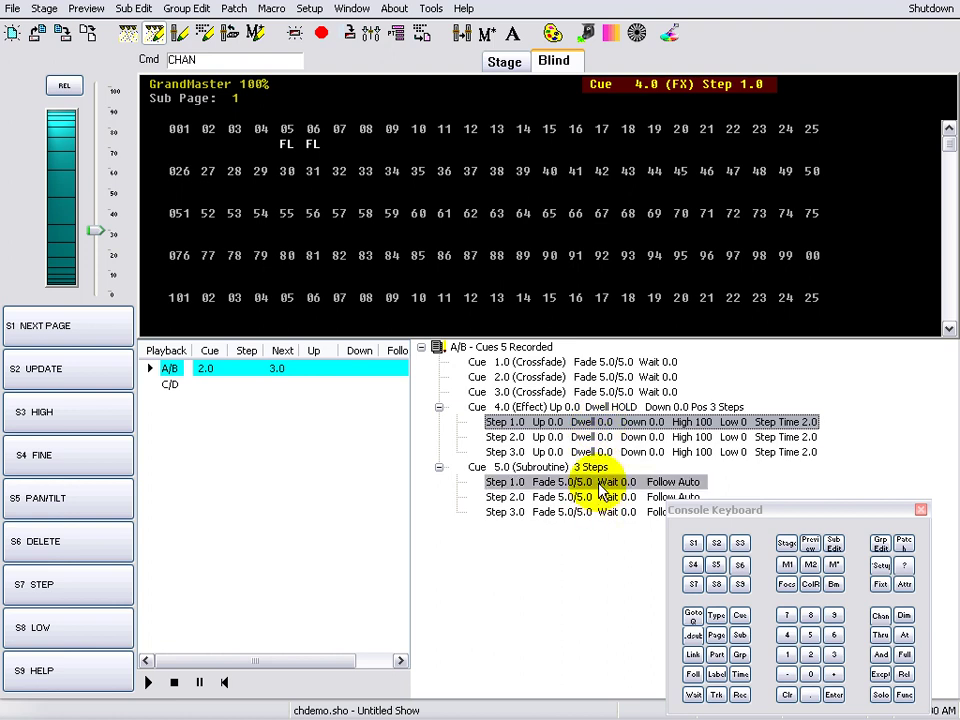